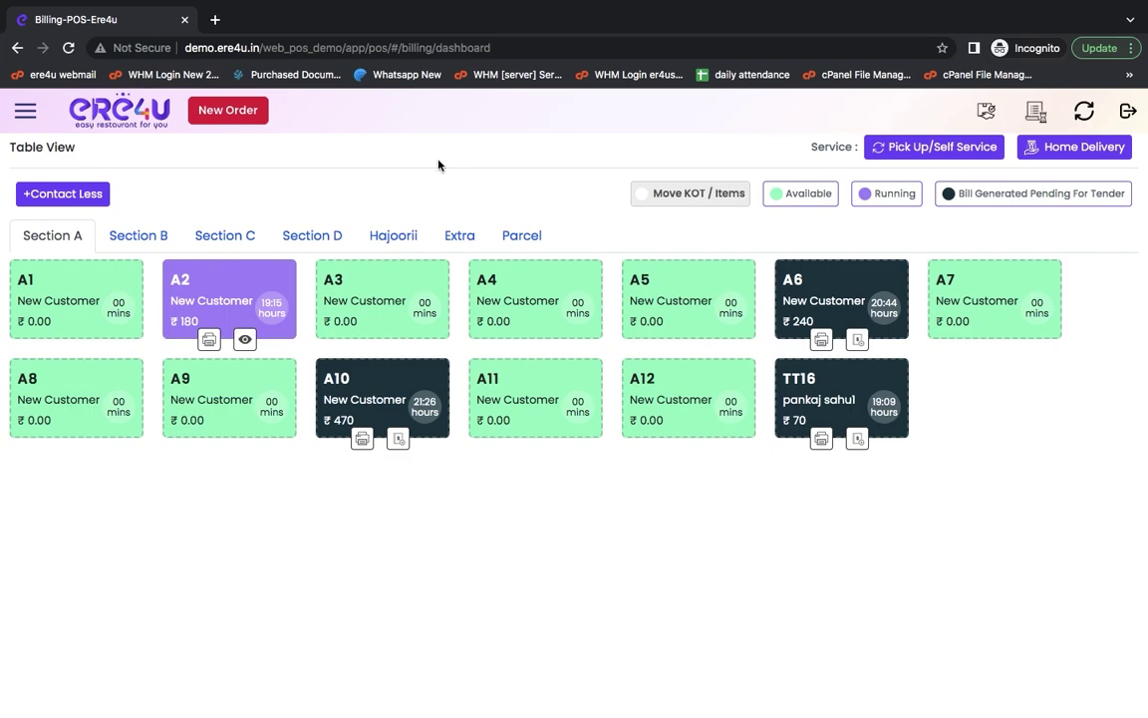
{"action": "left_click", "coordinate": [25, 111]}
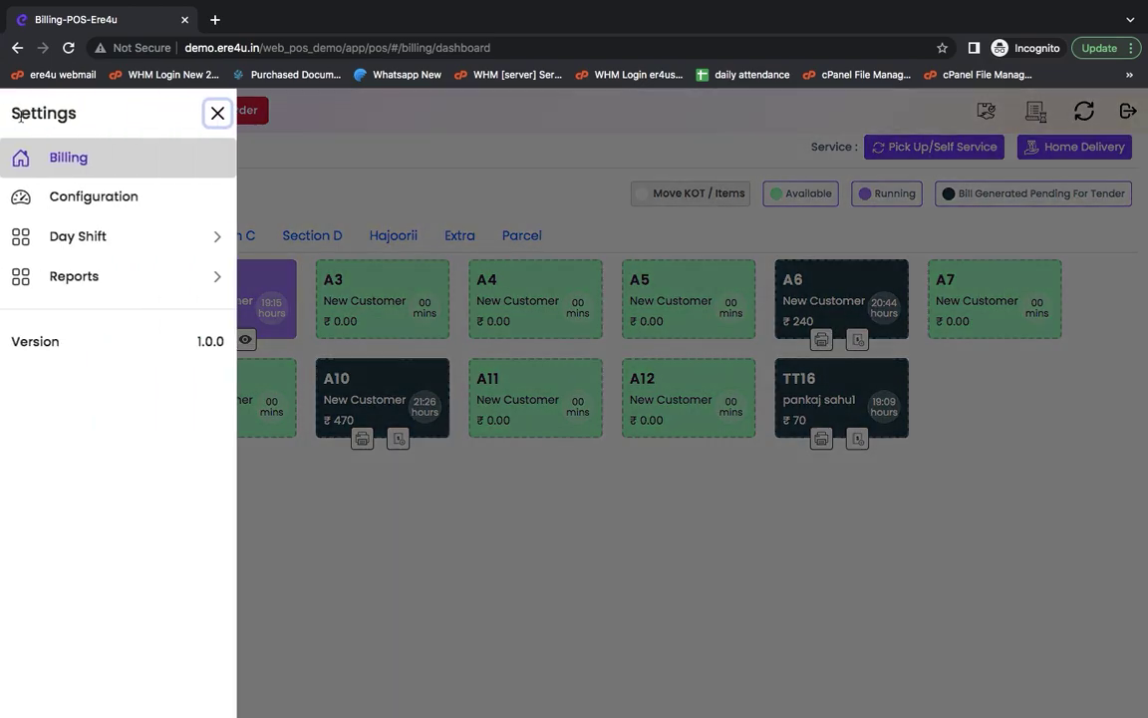
{"action": "left_click", "coordinate": [218, 116]}
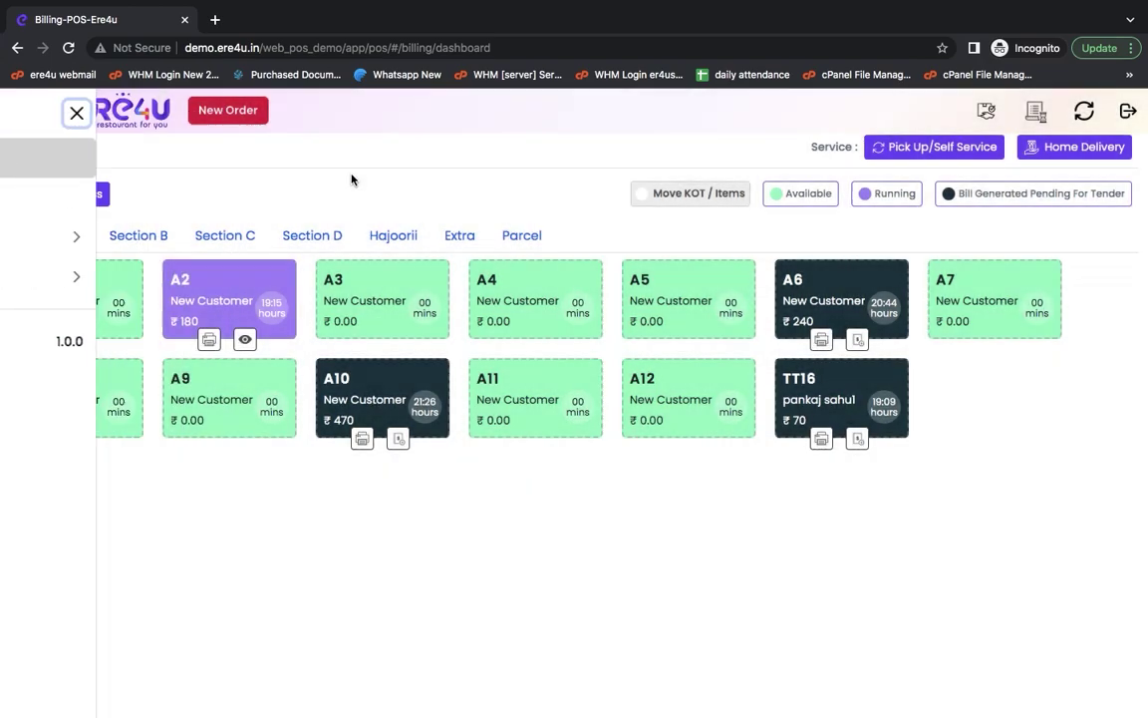
Step: Start a pick-up/self-service order and add one Cold Drink, one Mineral Water and one A Pizza Dhosa
{"action": "left_click", "coordinate": [920, 151]}
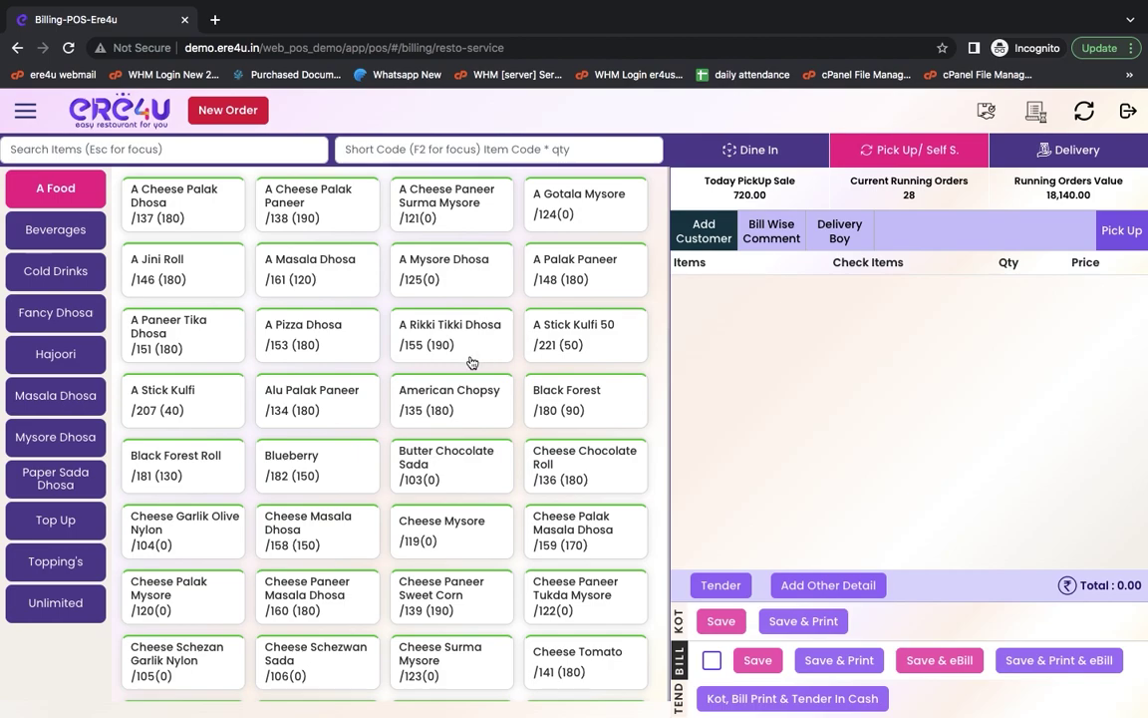
{"action": "left_click", "coordinate": [60, 231]}
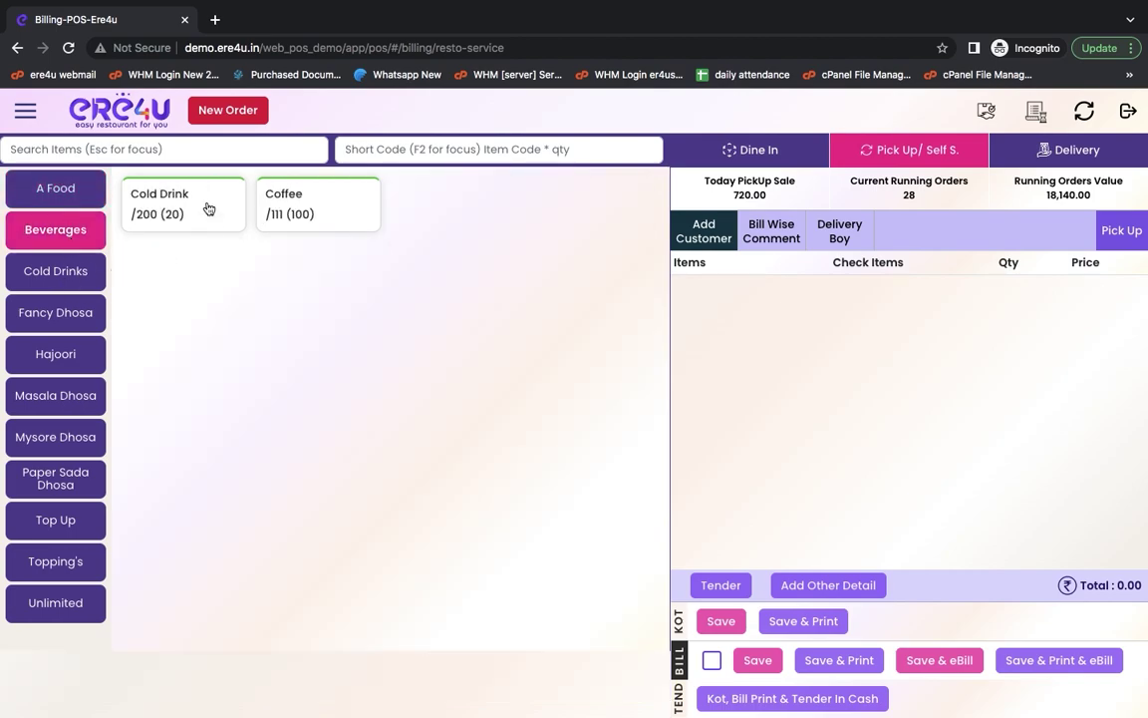
{"action": "left_click", "coordinate": [205, 209]}
{"action": "left_click", "coordinate": [68, 273]}
{"action": "left_click", "coordinate": [324, 221]}
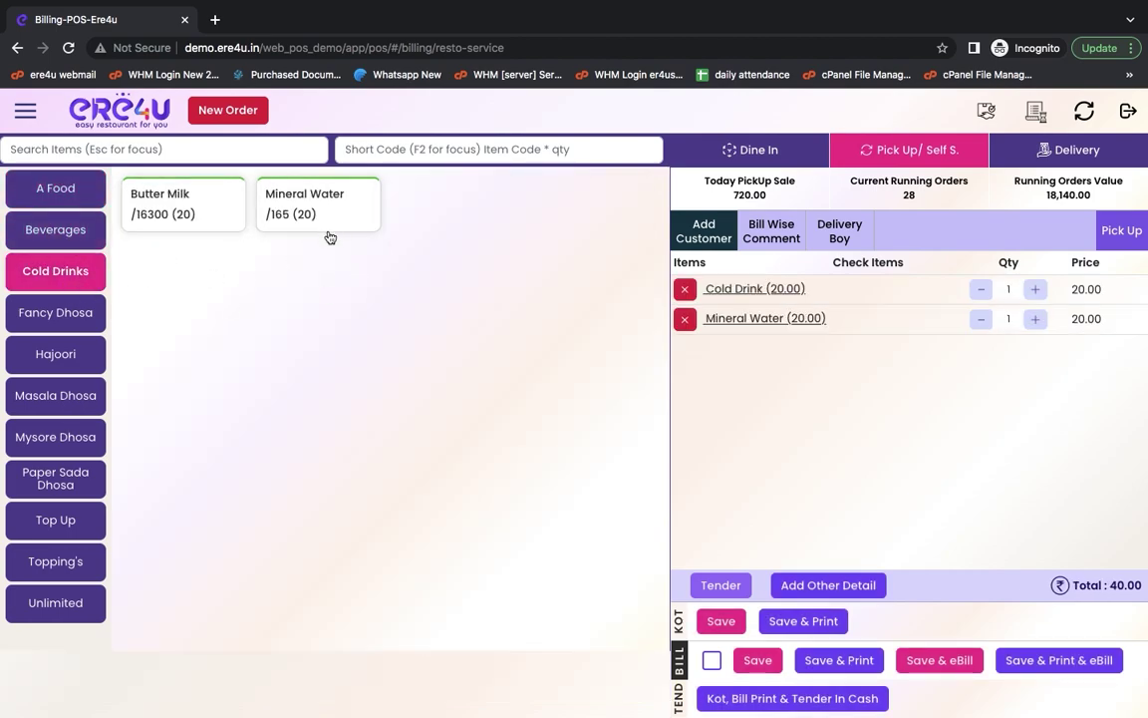
{"action": "left_click", "coordinate": [70, 188]}
{"action": "left_click", "coordinate": [219, 345]}
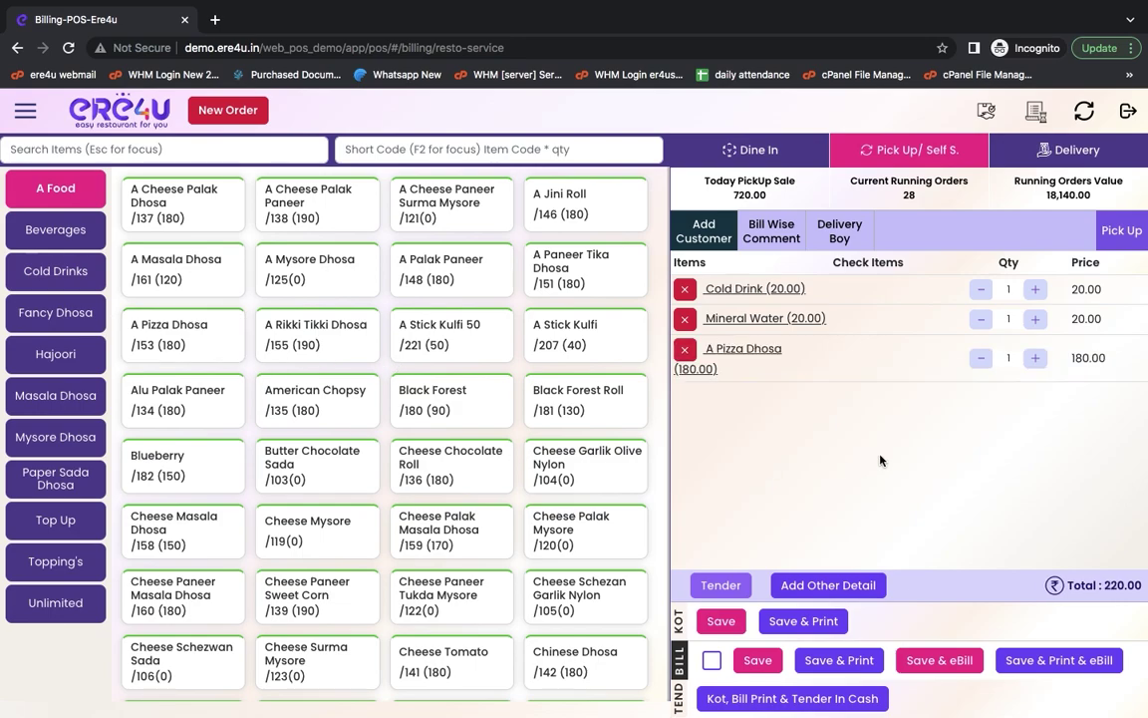
Step: Save and print the bill with the KOT print option enabled, dismissing both print previews without saving a PDF
{"action": "left_click", "coordinate": [713, 662]}
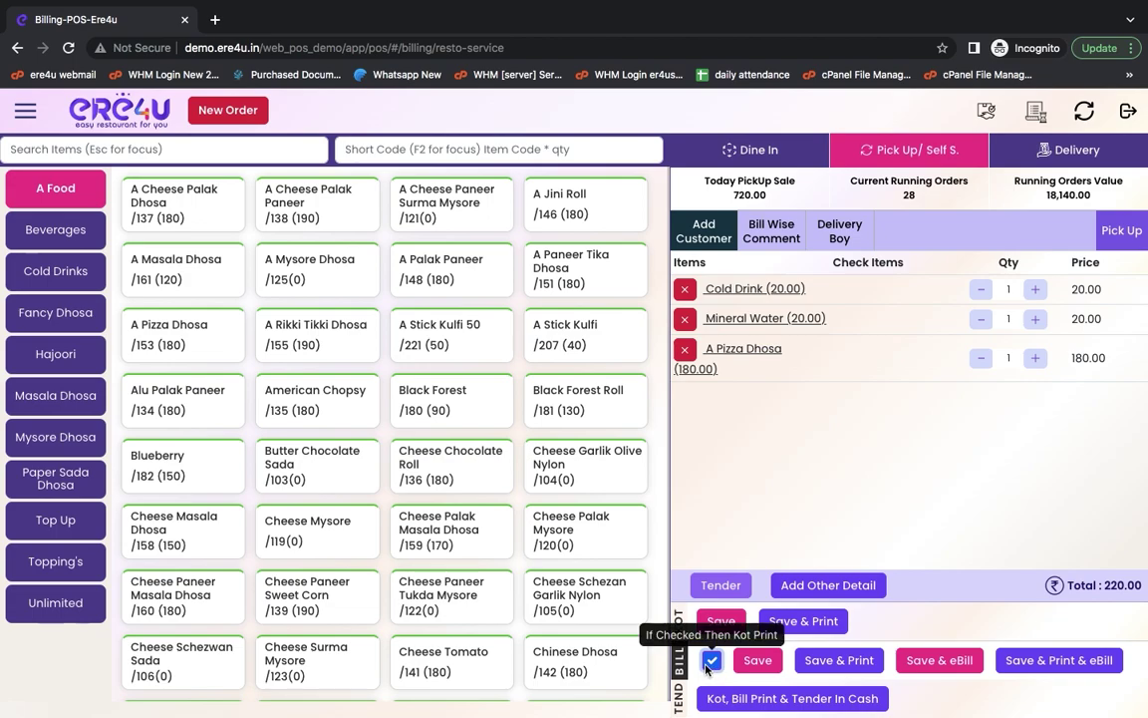
{"action": "left_click", "coordinate": [846, 664]}
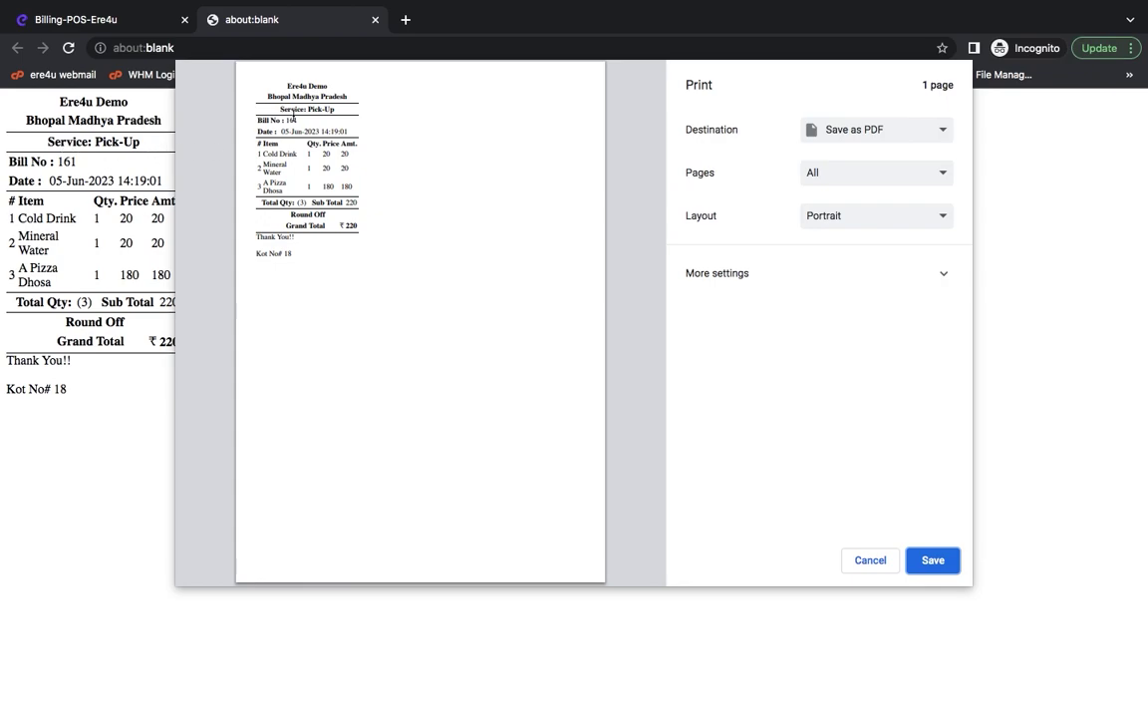
{"action": "left_click", "coordinate": [870, 561]}
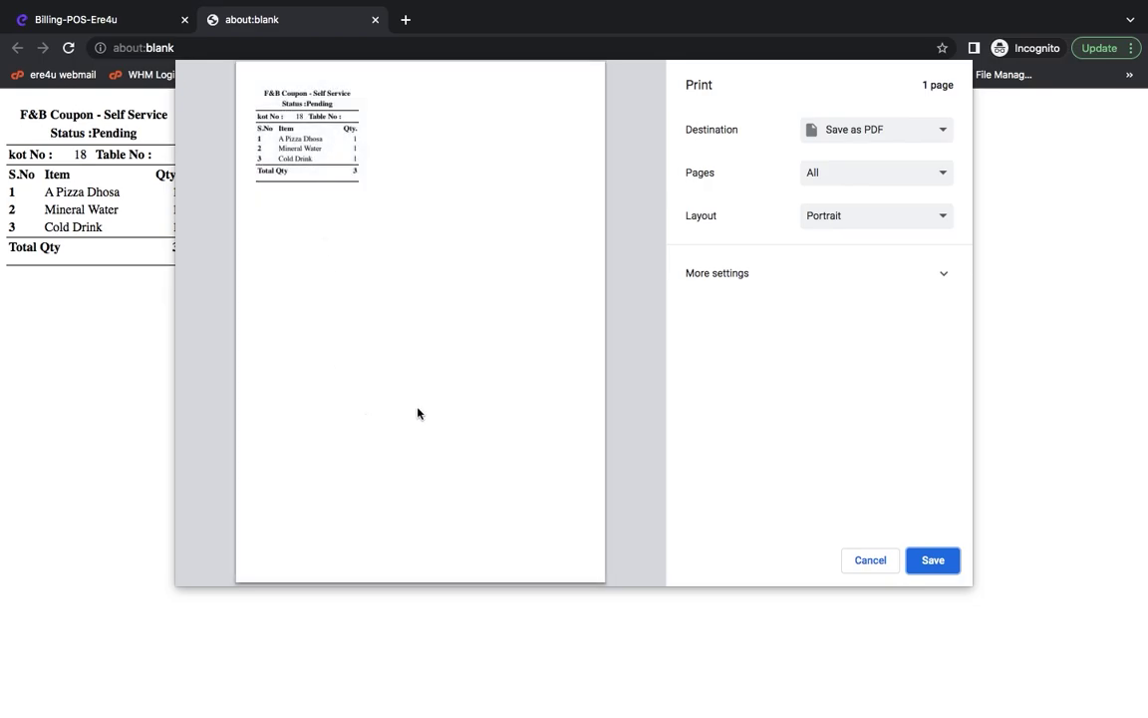
{"action": "left_click", "coordinate": [874, 564]}
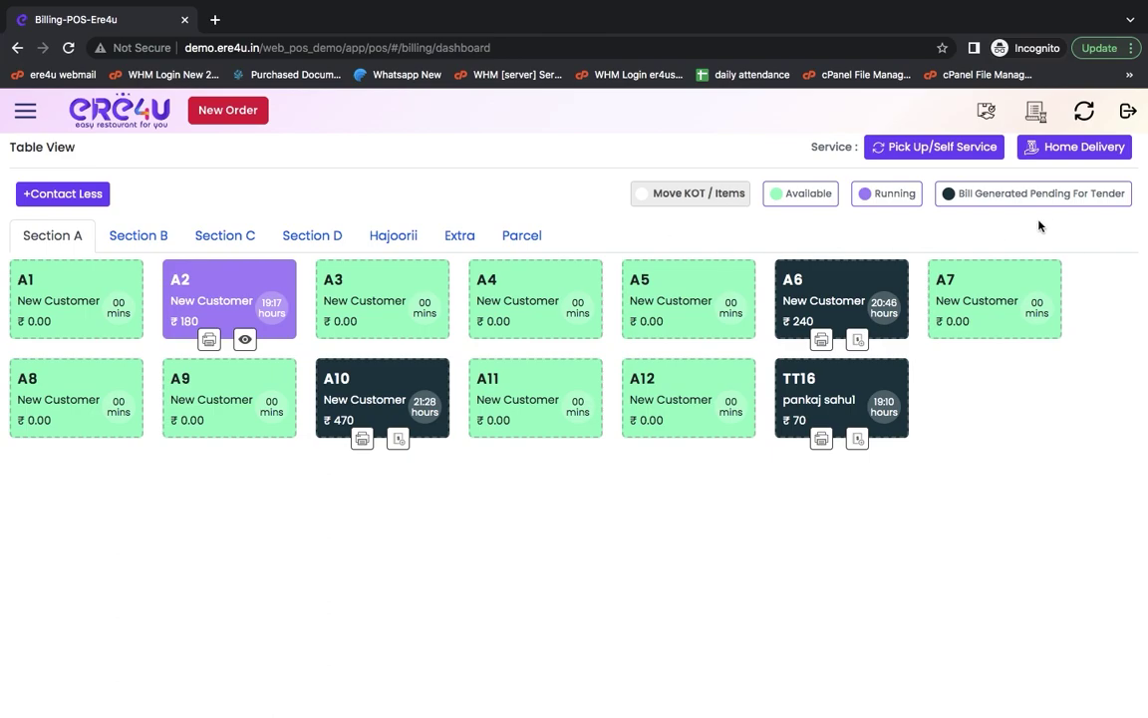
Step: Reopen the ₹220 order from the recent pick-up orders and settle it with a cash tender of 220
{"action": "left_click", "coordinate": [1036, 111]}
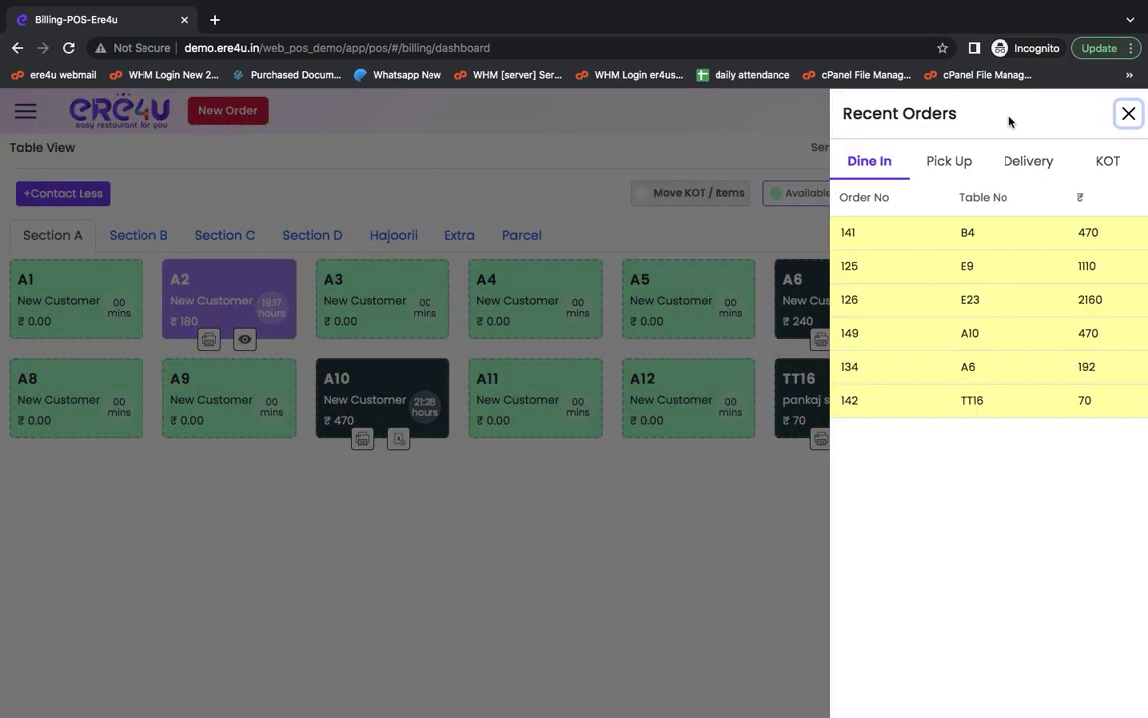
{"action": "left_click", "coordinate": [1120, 121]}
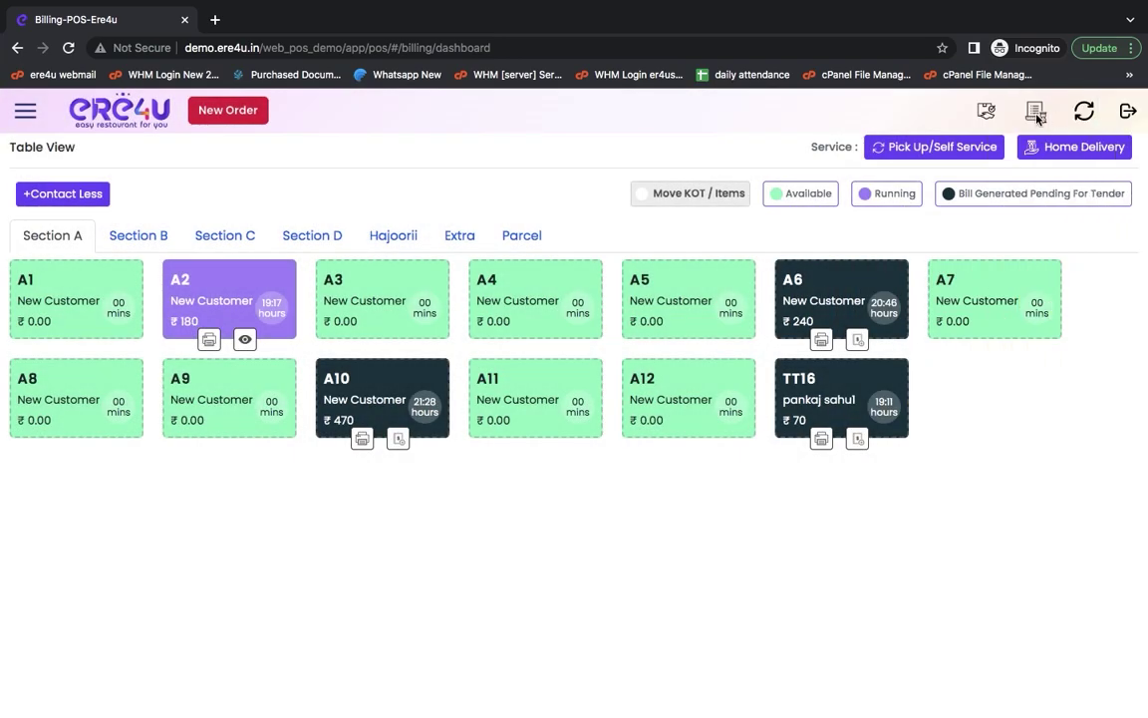
{"action": "left_click", "coordinate": [1037, 115]}
{"action": "left_click", "coordinate": [949, 163]}
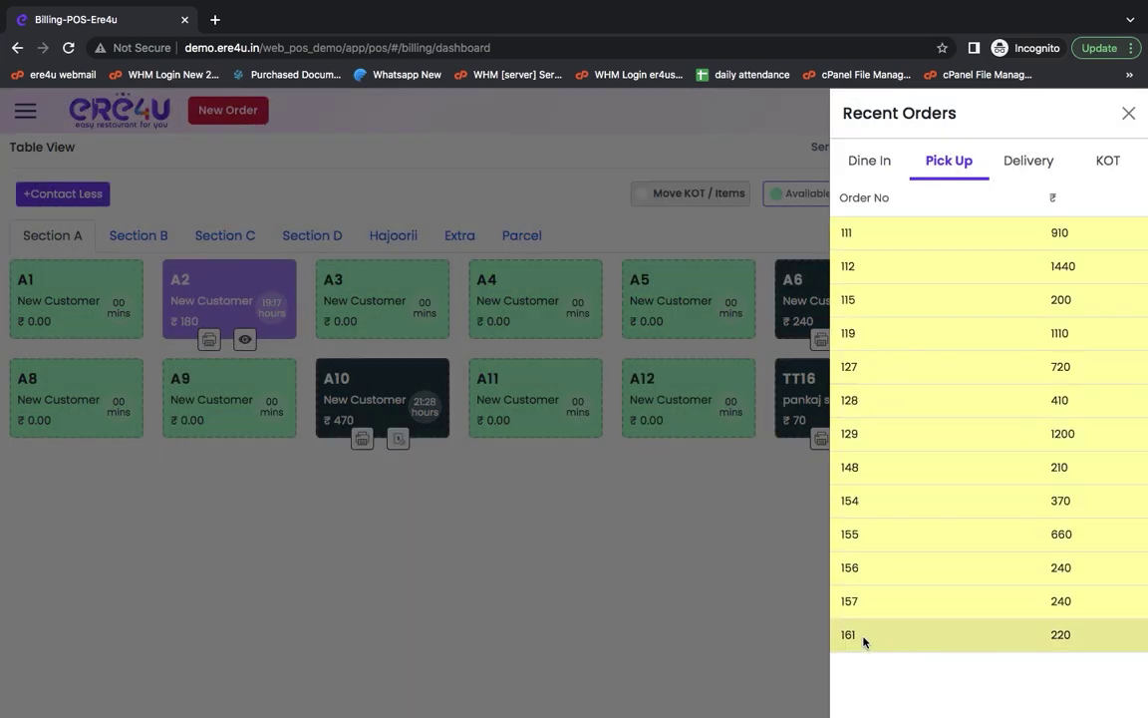
{"action": "double_click", "coordinate": [842, 634]}
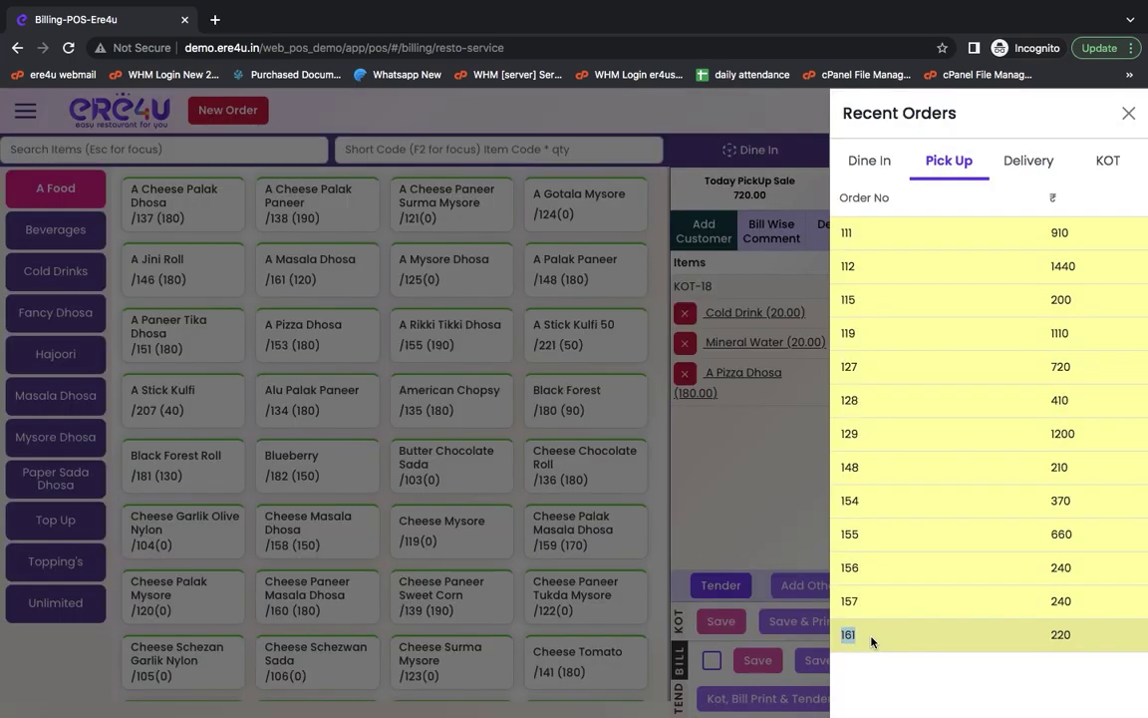
{"action": "left_click", "coordinate": [670, 424]}
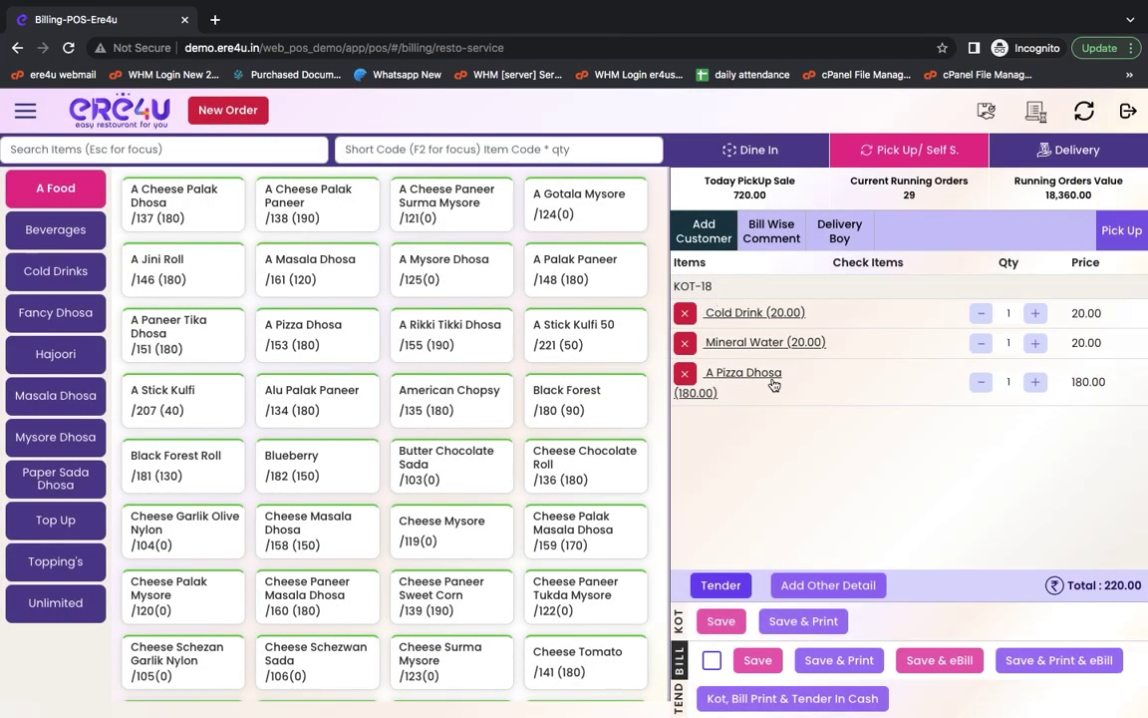
{"action": "left_click", "coordinate": [721, 586]}
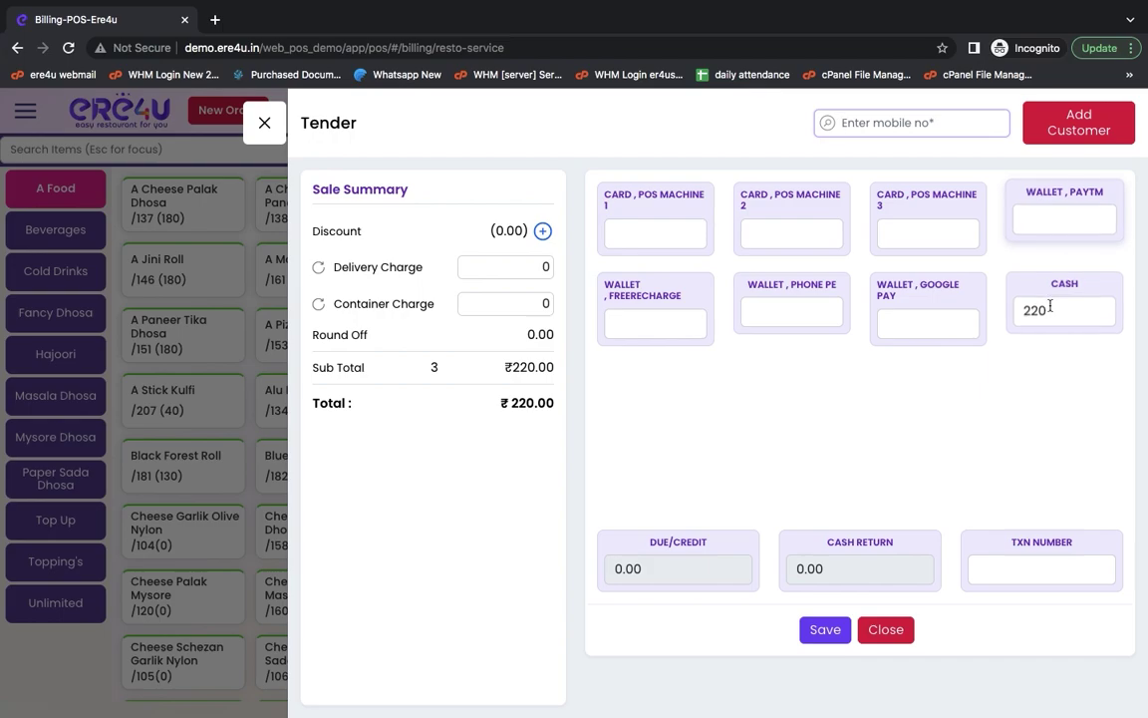
{"action": "left_click", "coordinate": [824, 632]}
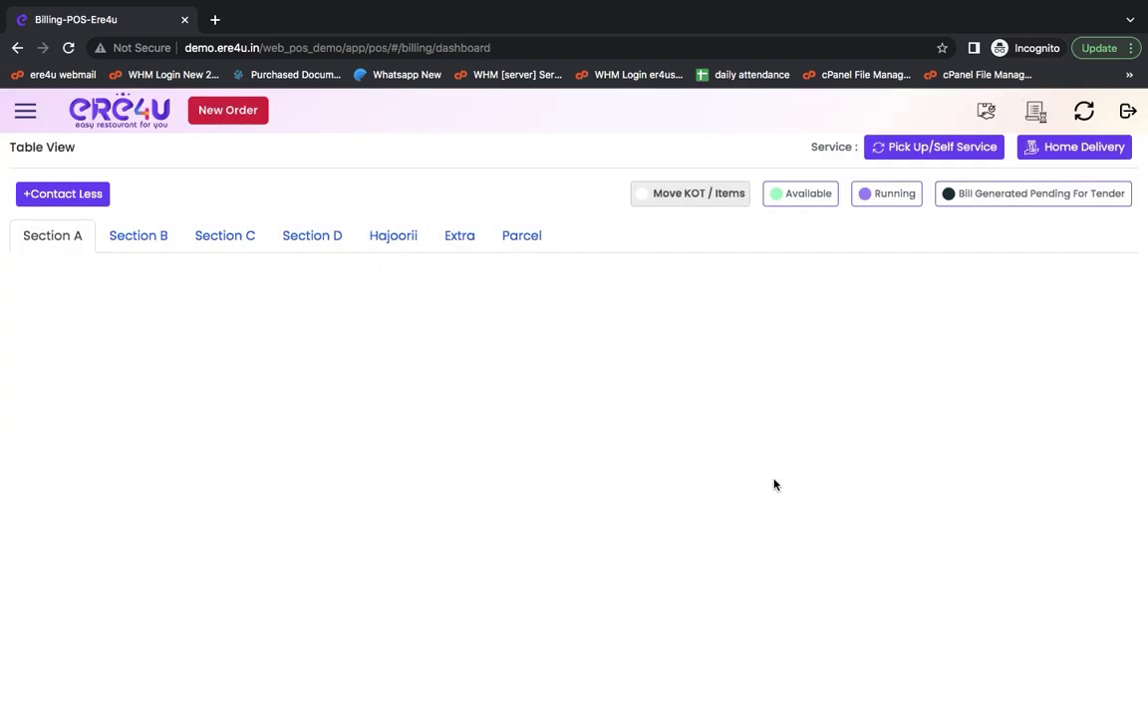
Step: Check the recent pick-up orders for the order just settled, and close the list
{"action": "left_click", "coordinate": [1036, 111]}
{"action": "left_click", "coordinate": [946, 167]}
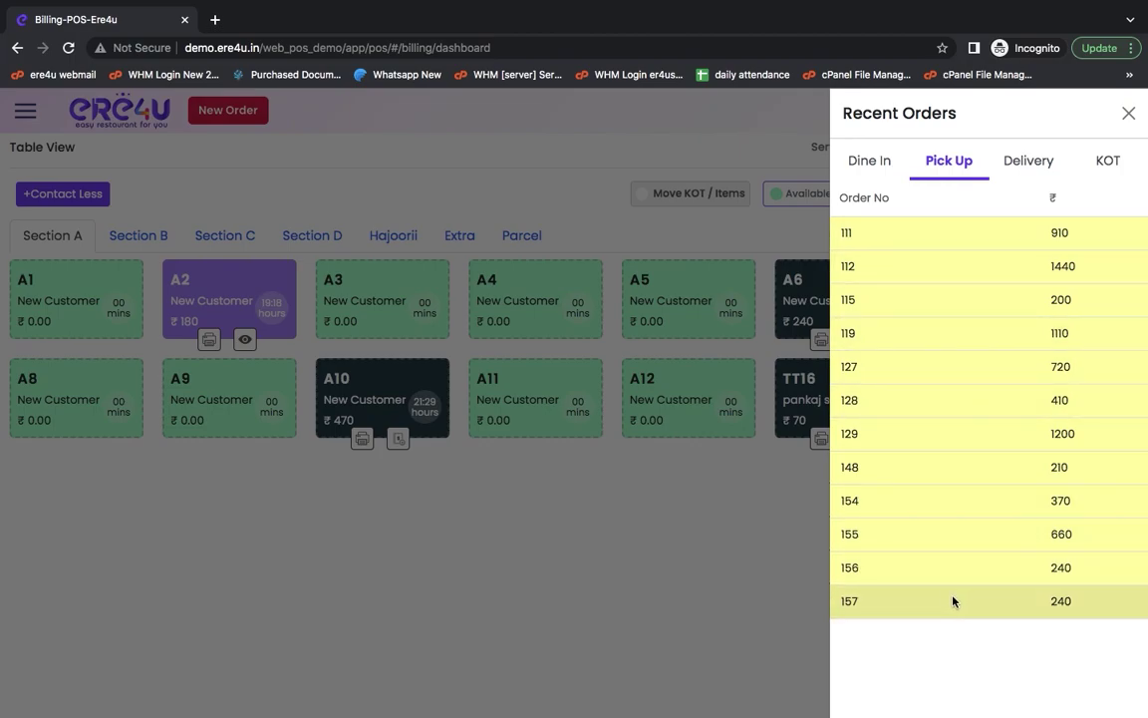
{"action": "left_click", "coordinate": [1129, 113]}
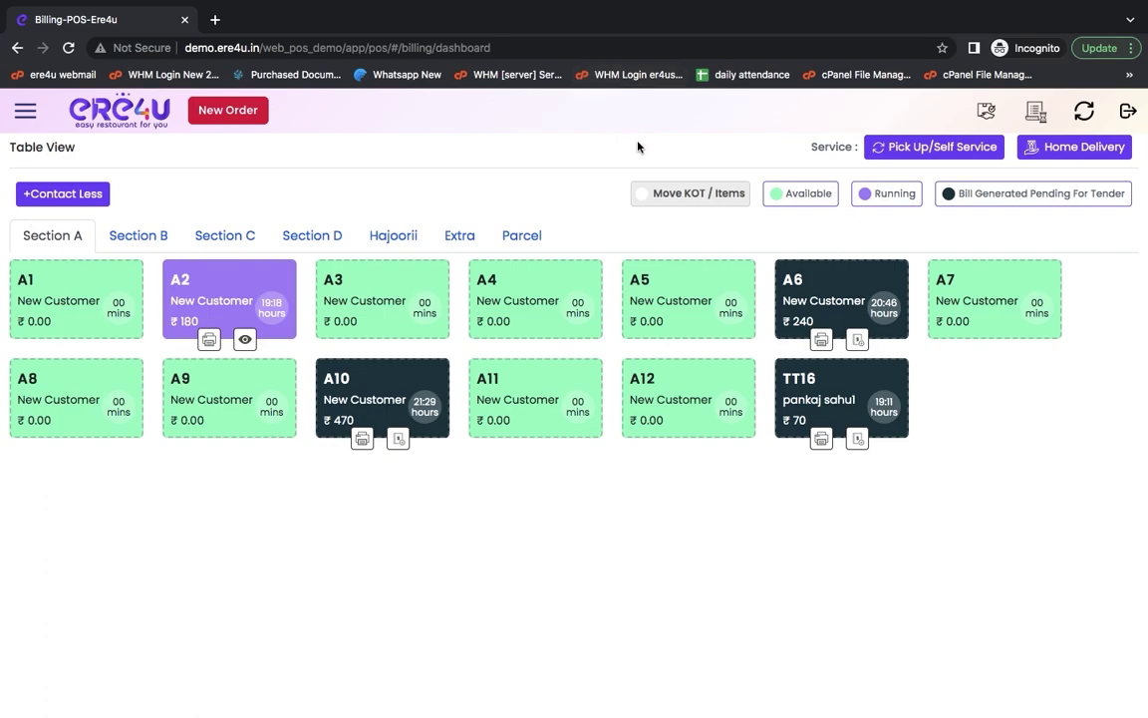
Step: Start a new pick-up order and add one A Mysore Dhosa in the Medium variation and one Black Forest
{"action": "left_click", "coordinate": [897, 146]}
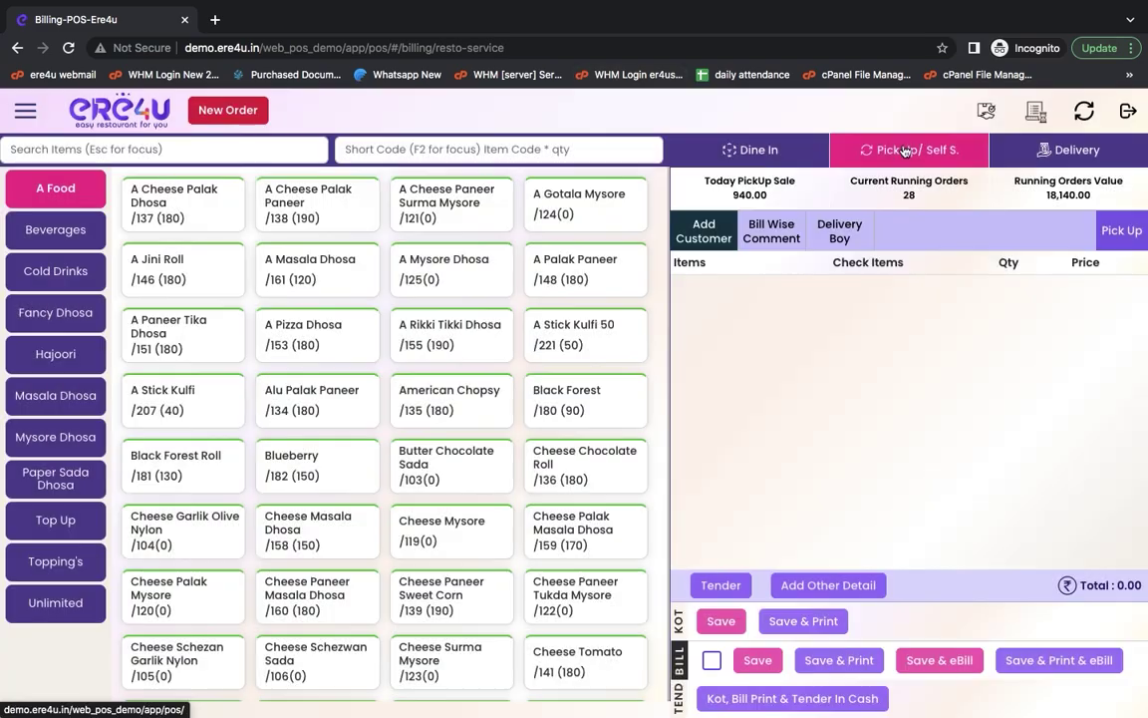
{"action": "left_click", "coordinate": [451, 272]}
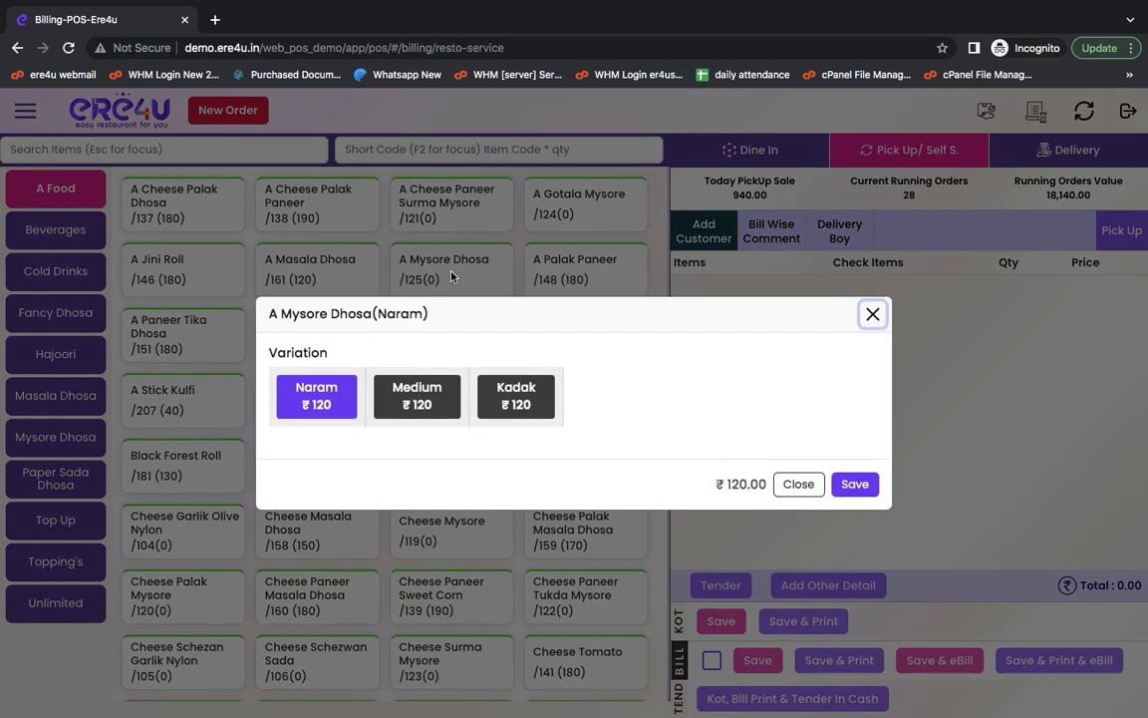
{"action": "left_click", "coordinate": [418, 398]}
{"action": "left_click", "coordinate": [855, 484]}
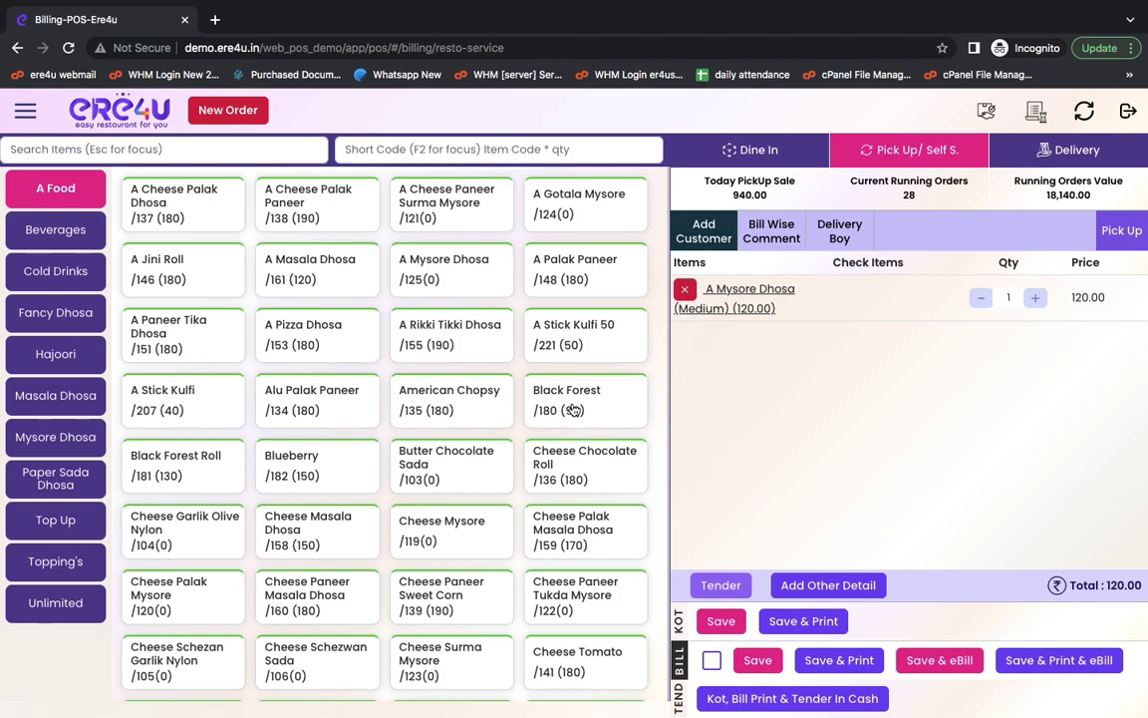
{"action": "left_click", "coordinate": [575, 410]}
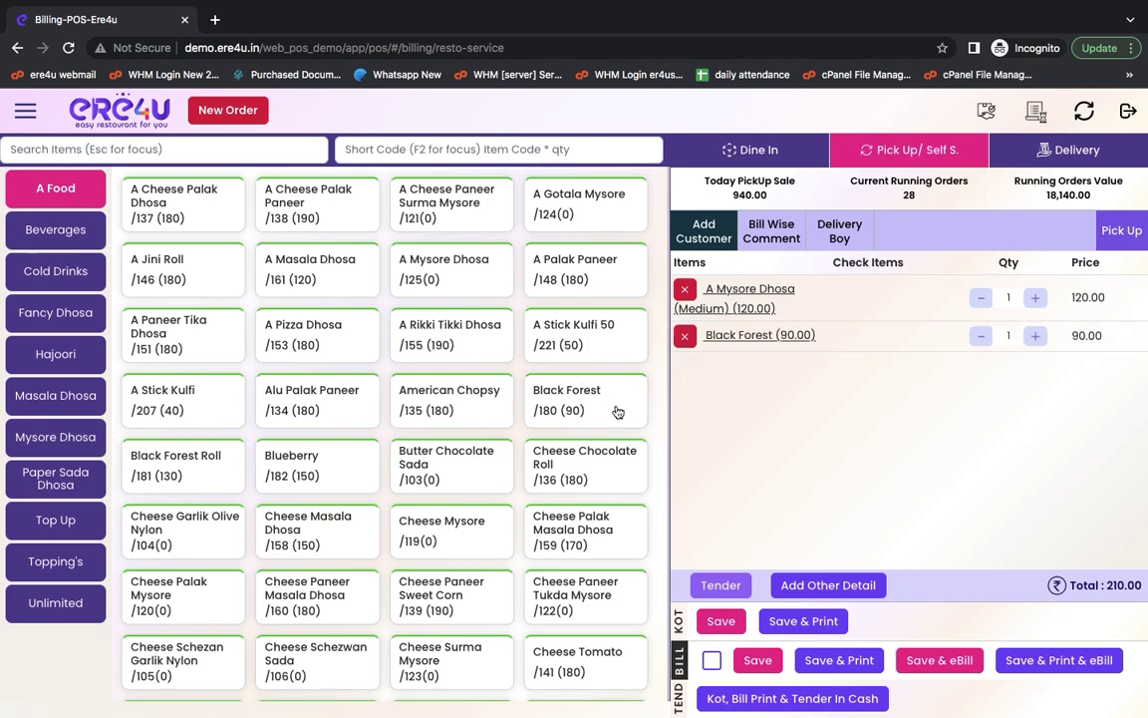
Step: Print the KOT and bill and tender the order in cash in one operation, dismissing both print previews
{"action": "left_click", "coordinate": [712, 662]}
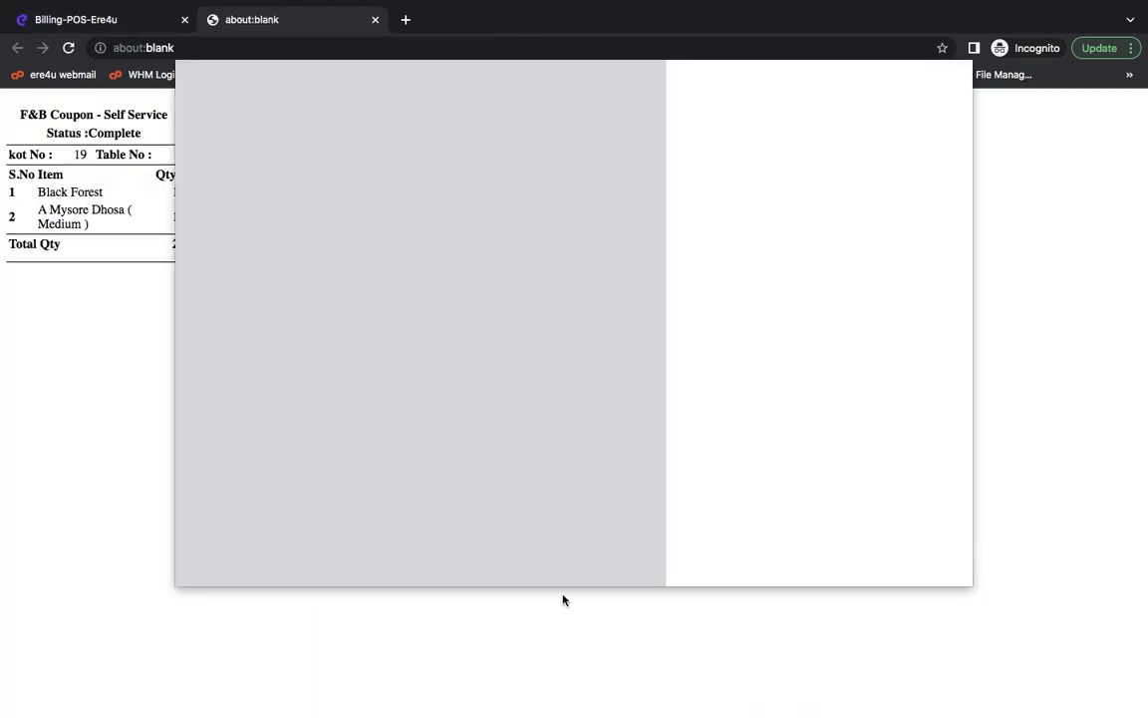
{"action": "left_click", "coordinate": [868, 560]}
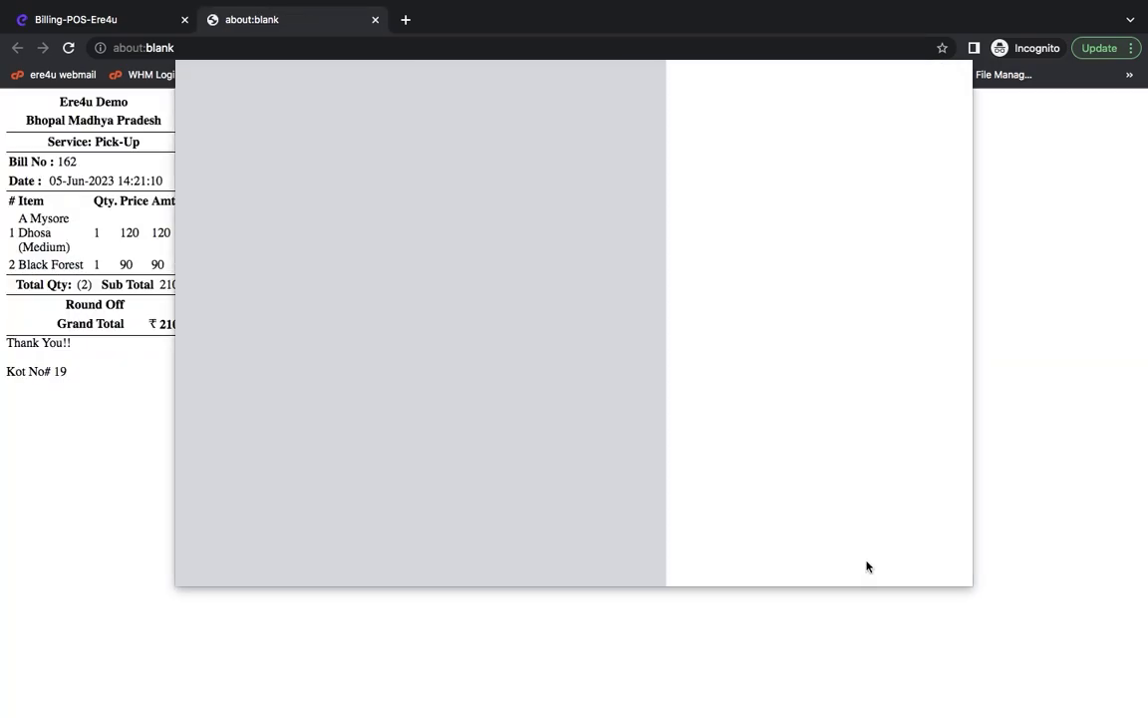
{"action": "left_click", "coordinate": [869, 561]}
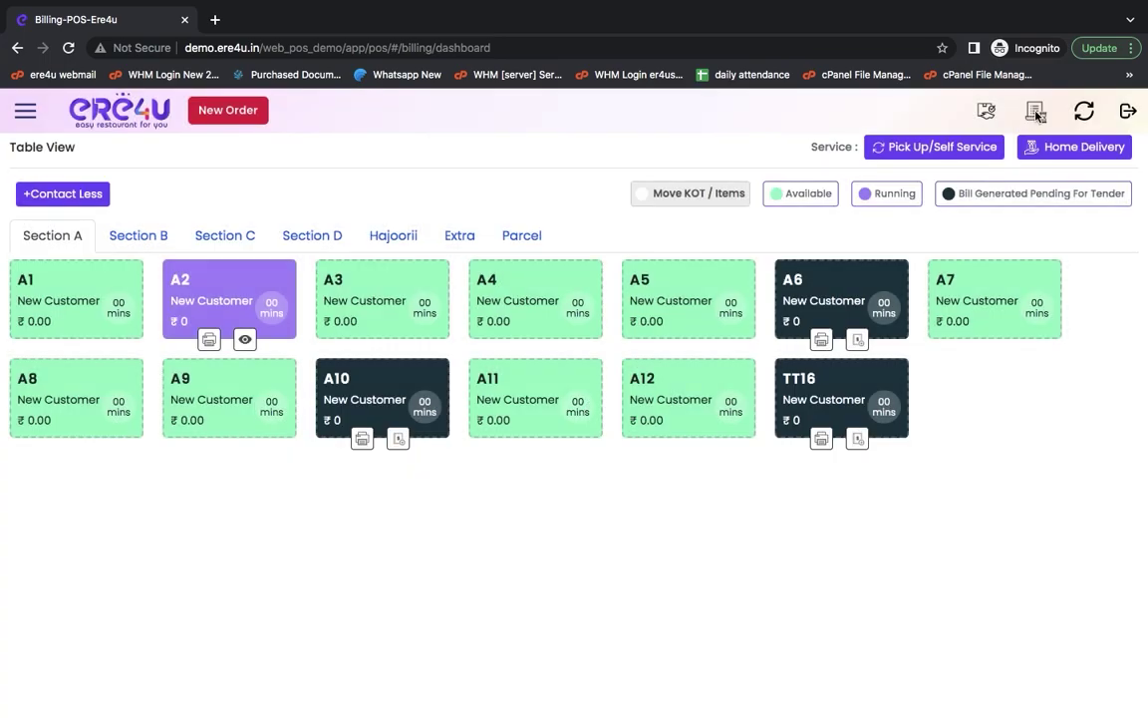
Step: Review the recent pick-up orders again to see whether the directly tendered ₹210 order is still pending
{"action": "left_click", "coordinate": [1035, 112]}
{"action": "left_click", "coordinate": [965, 161]}
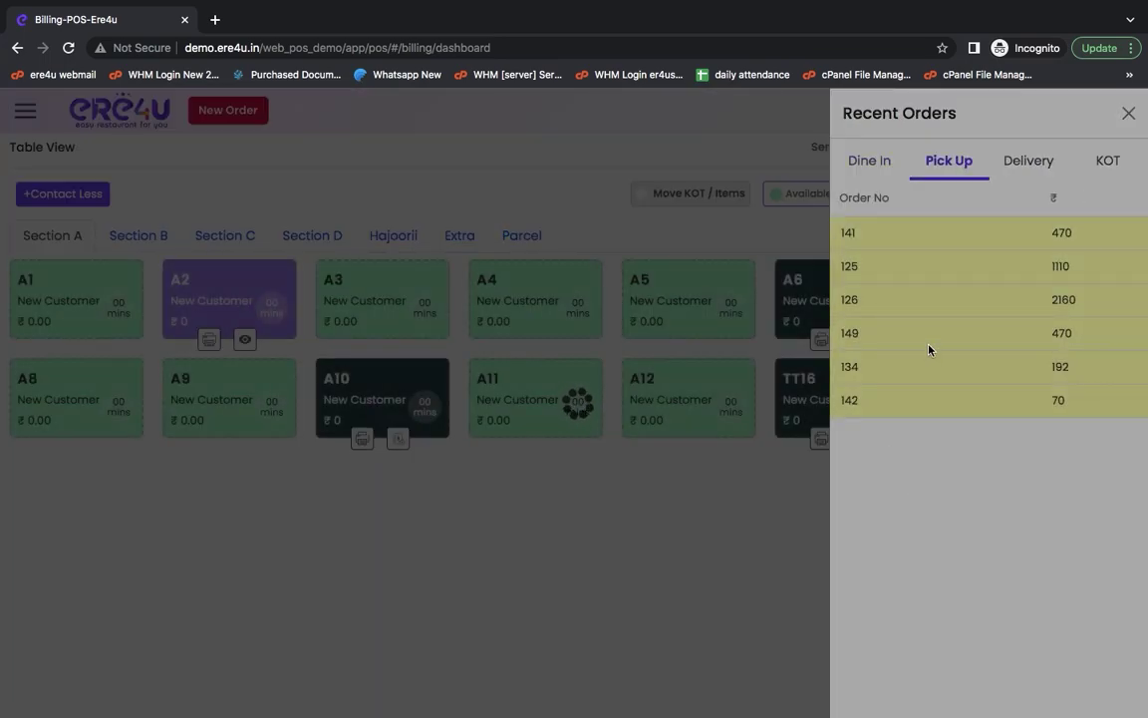
{"action": "left_click", "coordinate": [871, 162]}
{"action": "left_click", "coordinate": [954, 164]}
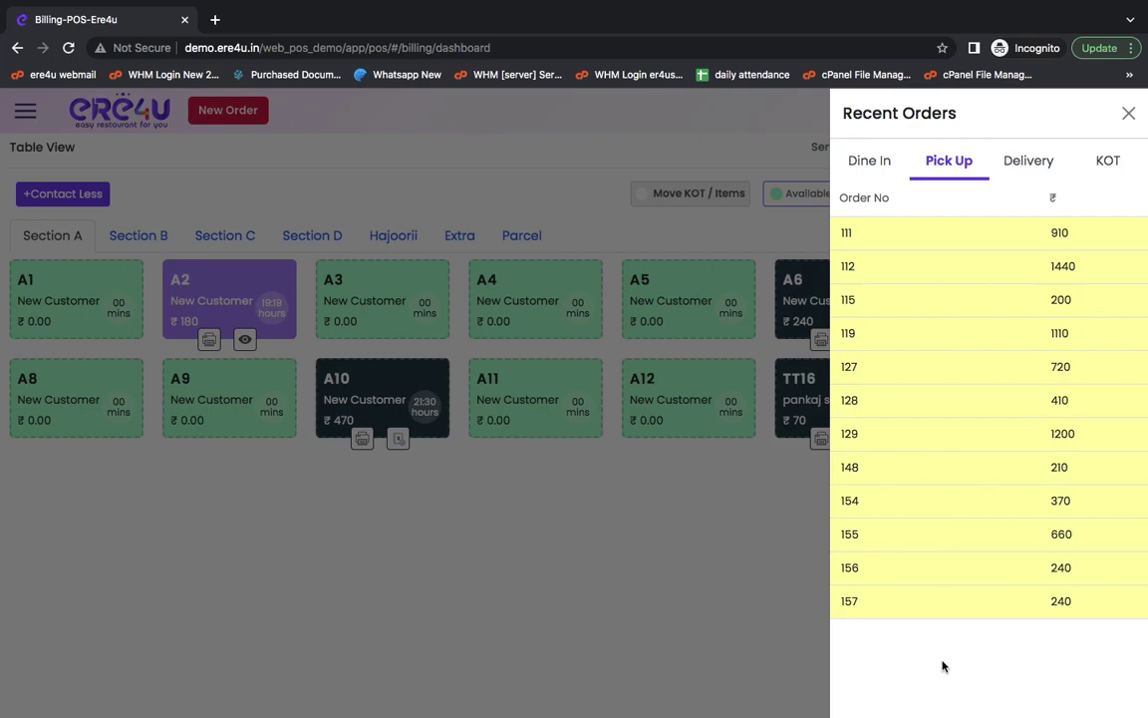
{"action": "left_click", "coordinate": [1128, 114]}
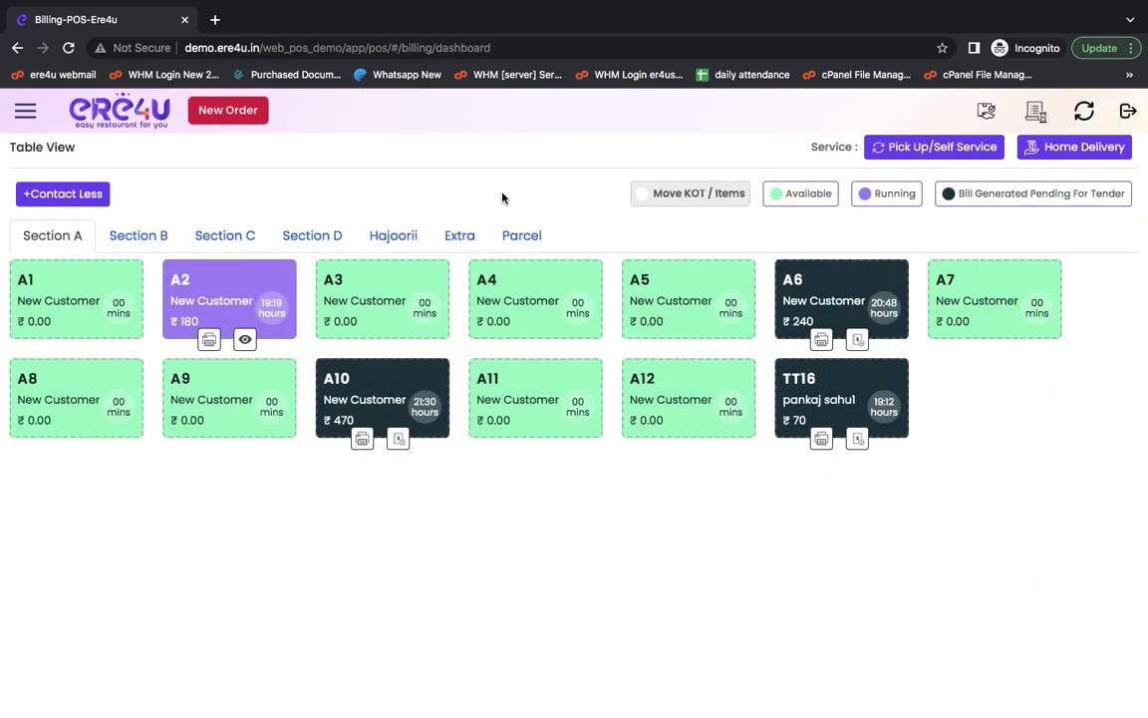